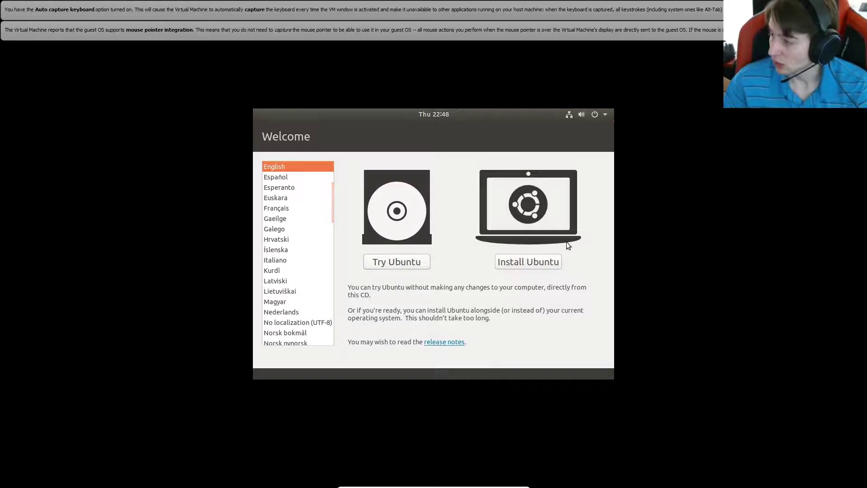
- Start the Ubuntu installation in English and accept the English (US) keyboard layout
click(526, 262)
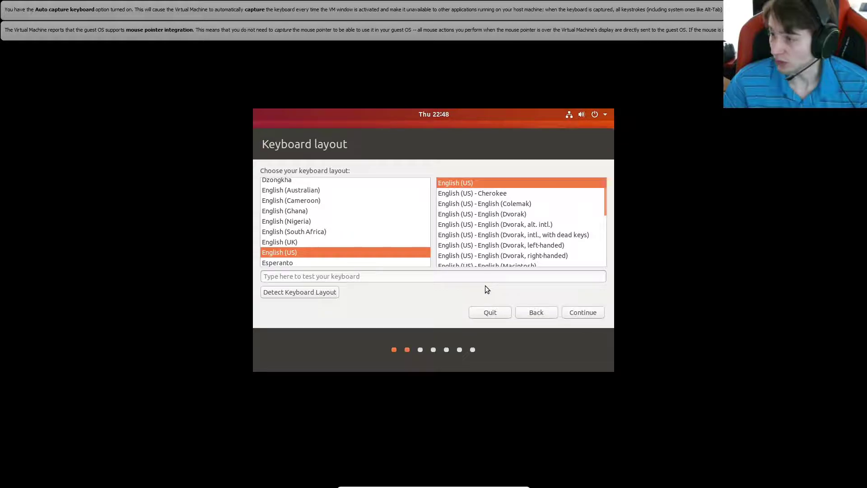
click(573, 313)
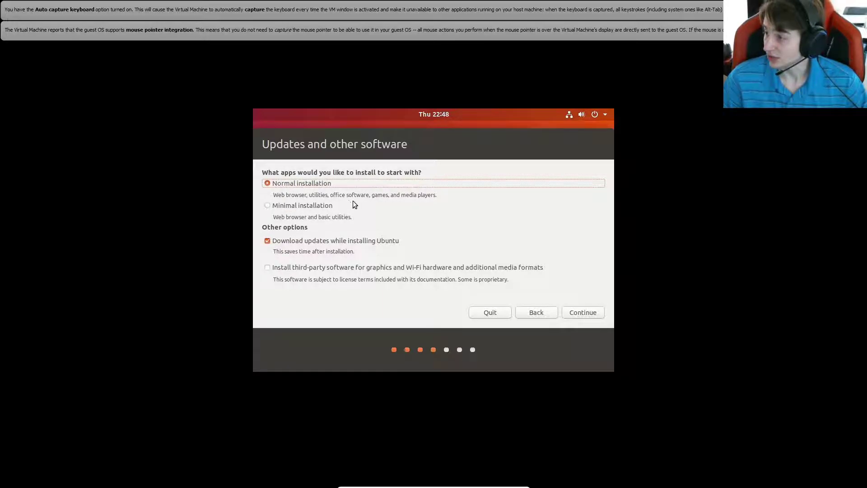
- Review the app and update options, then continue with Normal installation and downloading updates during the install
drag(330, 198, 369, 196)
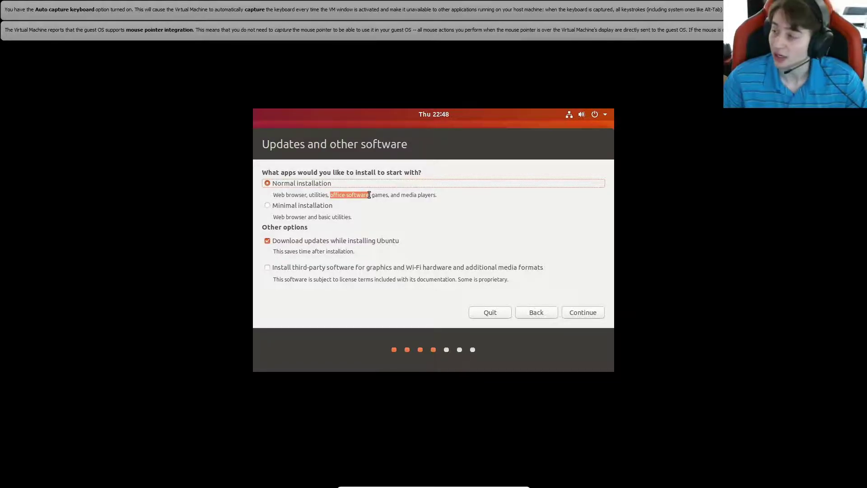
mouse_move(370, 195)
mouse_down()
mouse_move(335, 194)
mouse_move(366, 195)
mouse_up()
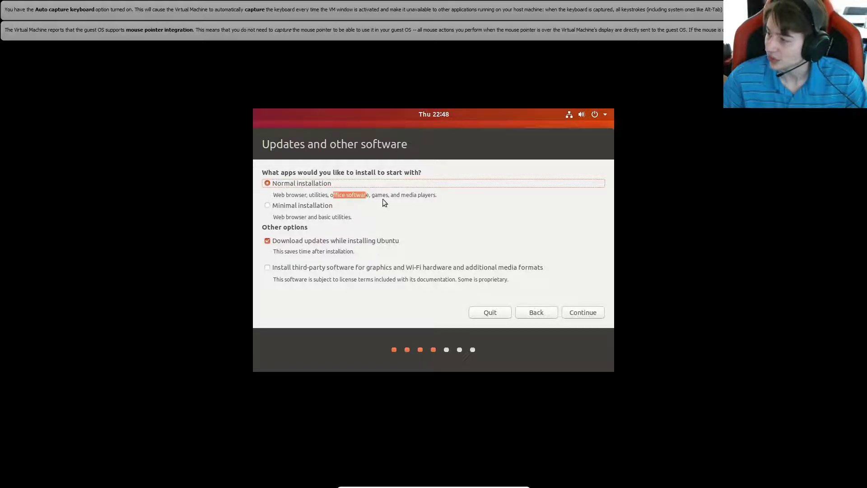
double_click(381, 195)
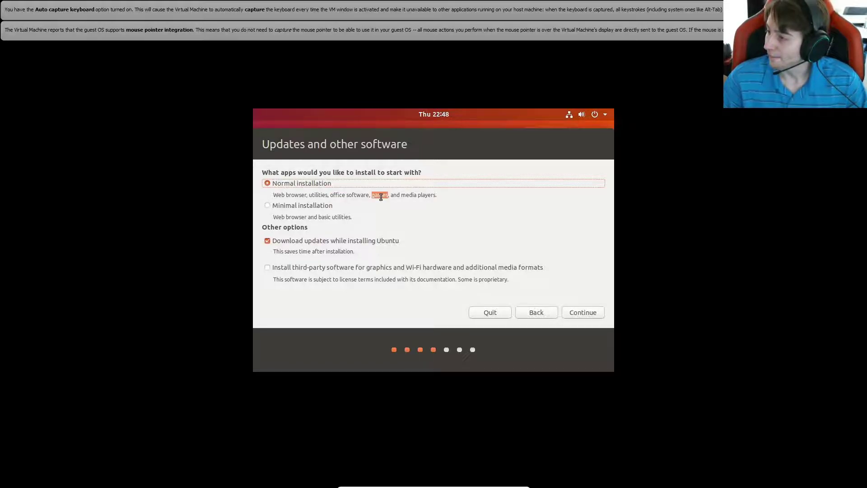
triple_click(412, 196)
click(292, 220)
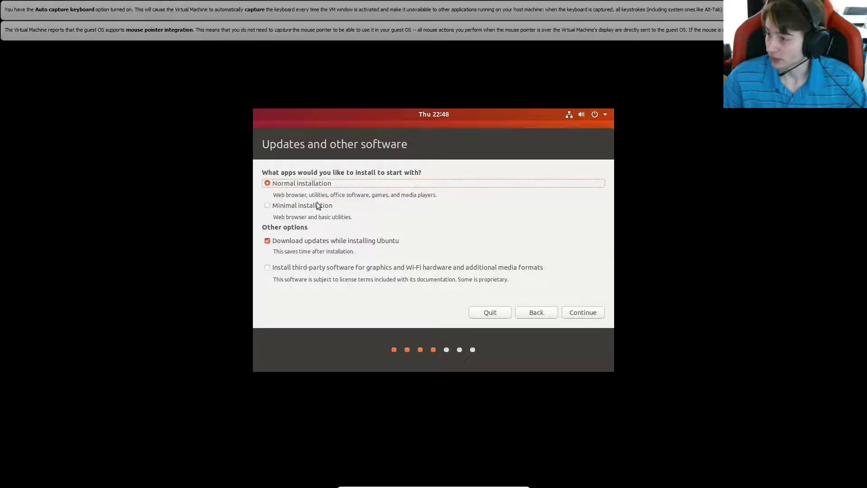
drag(273, 254, 377, 259)
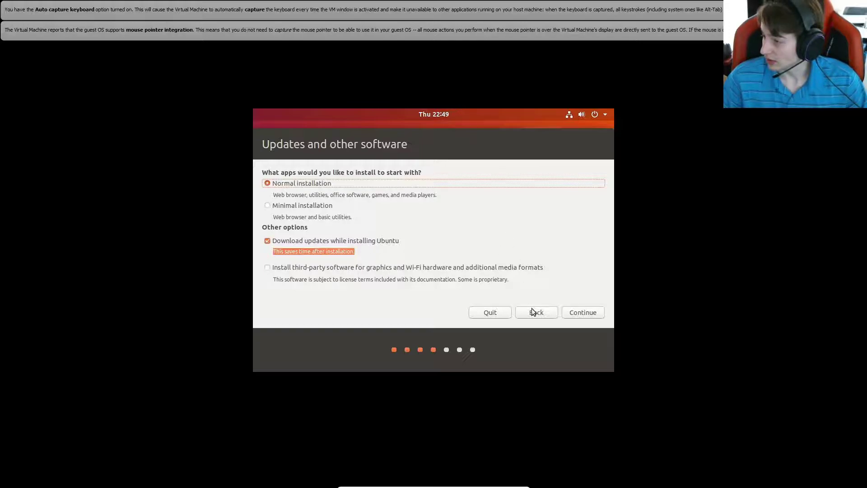
click(567, 312)
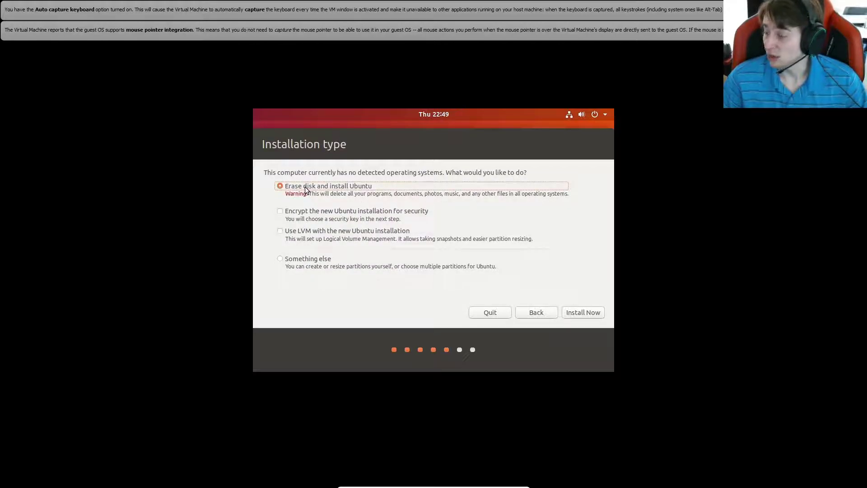
- Choose Erase disk and install Ubuntu as the installation type and confirm writing the changes to disk
click(317, 264)
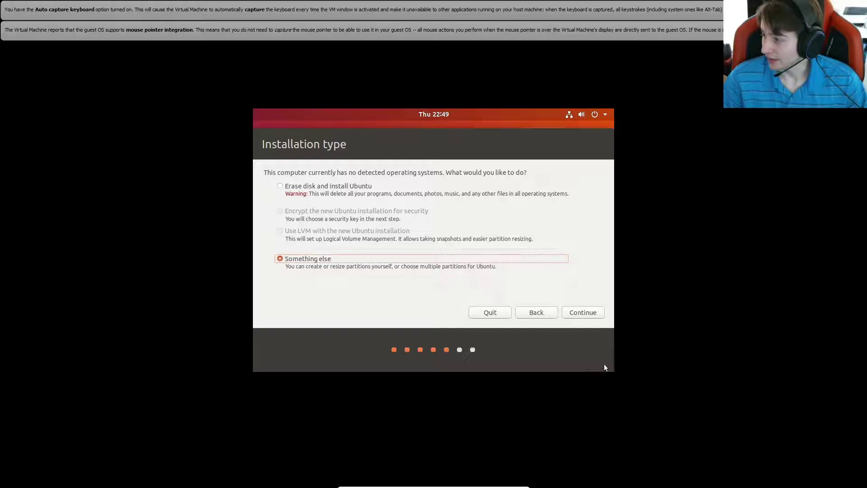
click(327, 189)
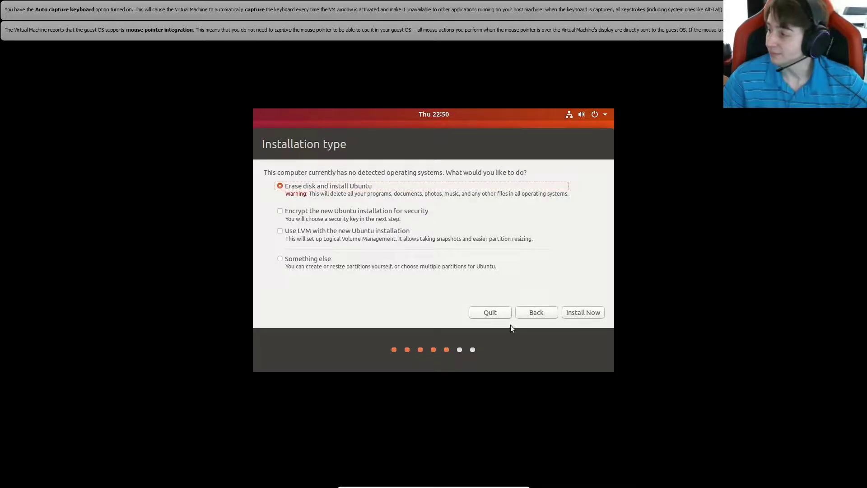
click(576, 314)
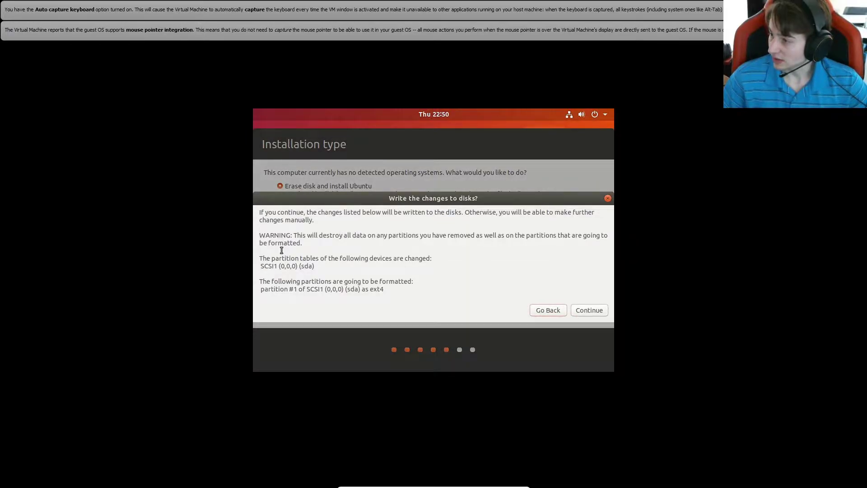
click(592, 310)
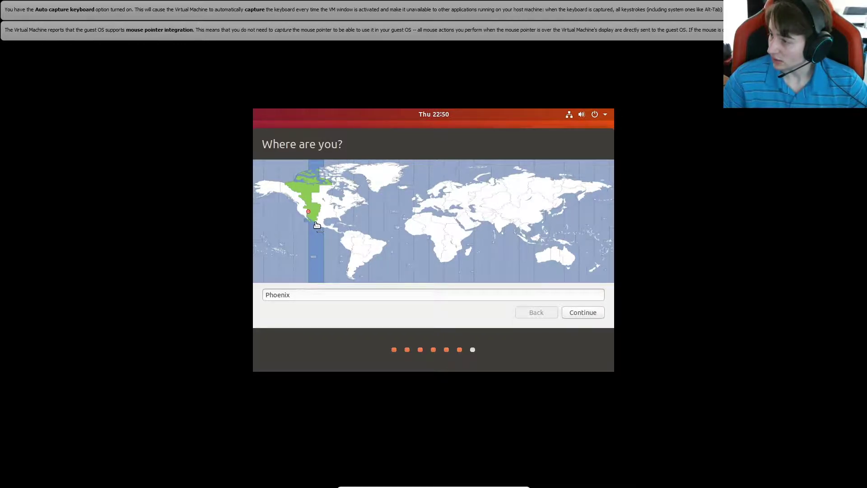
- Accept Phoenix as the location and enter TechConcierge as the name, keeping the suggested computer name and username
click(572, 314)
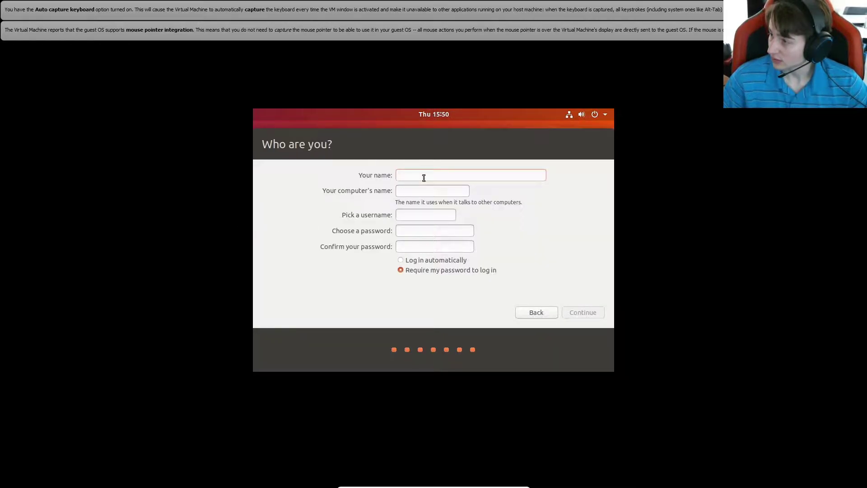
text(TechConcierge)
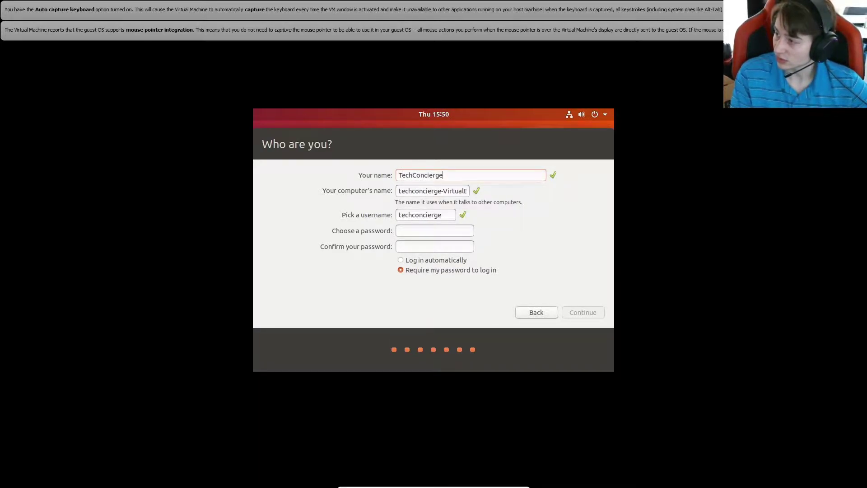
key(Tab)
key(Tab)
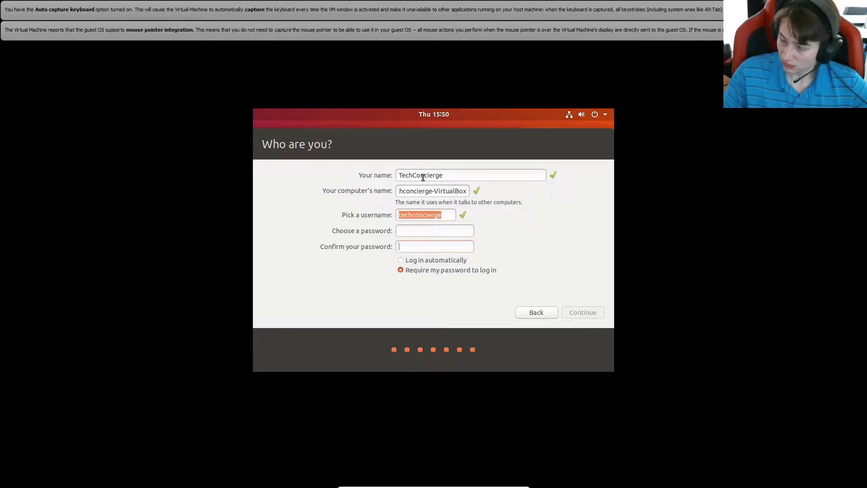
- Enter and confirm the account password, require it to log in, and proceed with the installation
click(444, 229)
text(******)
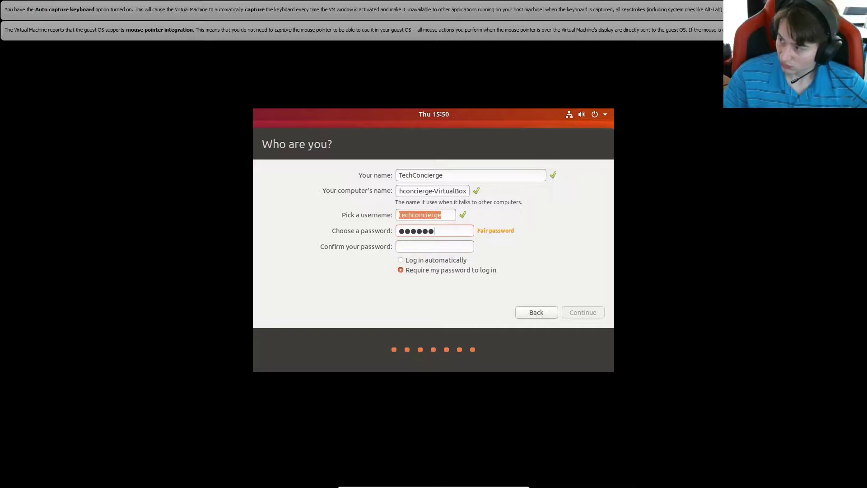
key(Tab)
text(******)
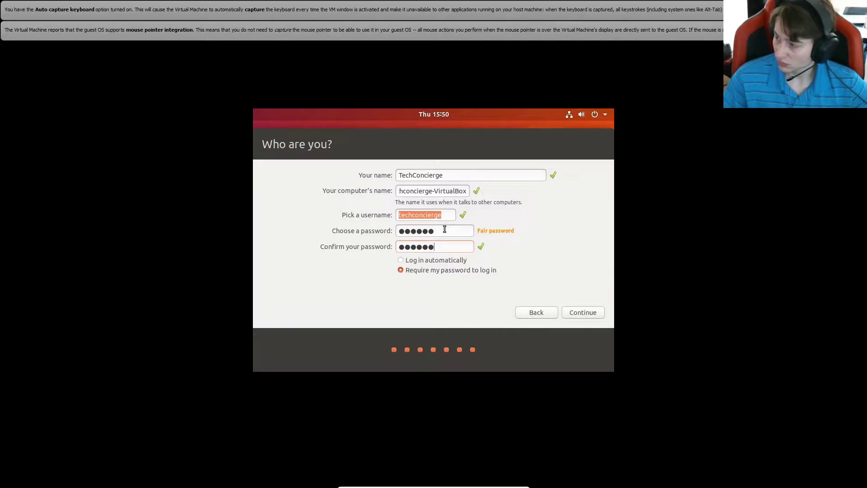
click(412, 261)
click(428, 273)
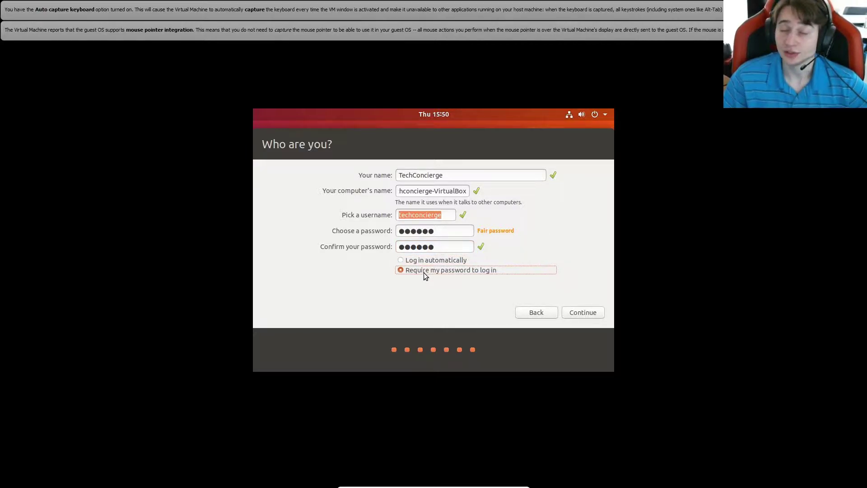
click(587, 315)
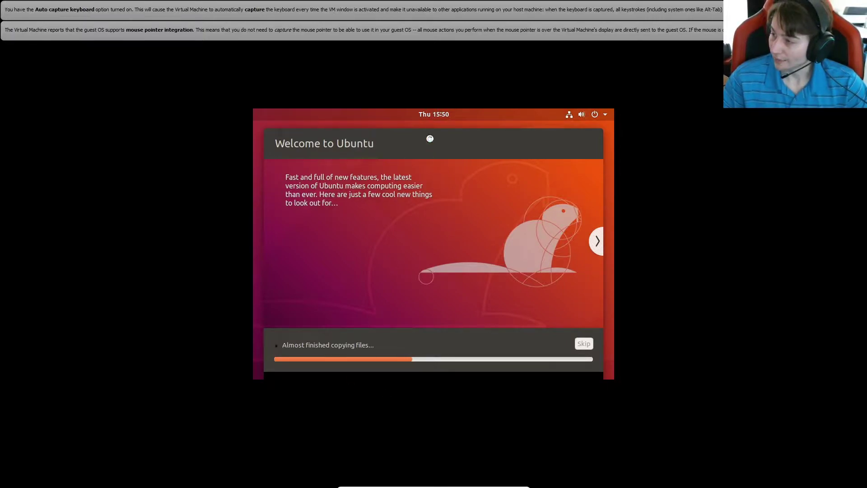
- Expand the installation log to look at its details, and collapse it again
click(275, 347)
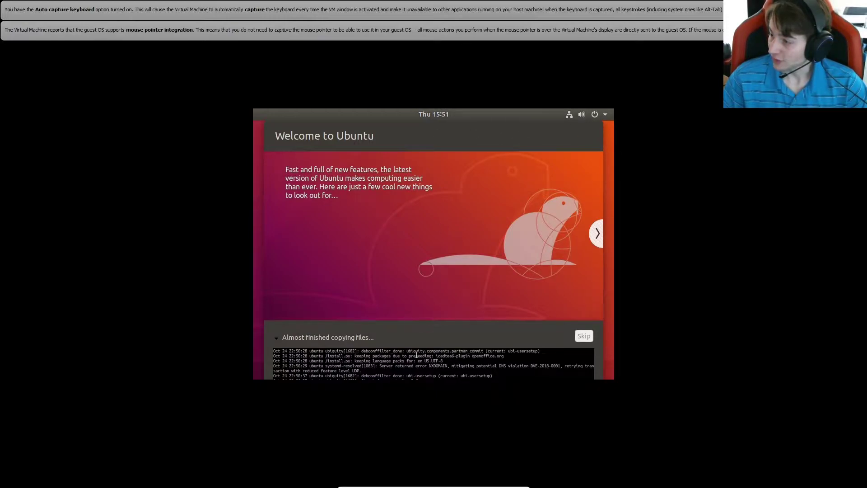
click(277, 337)
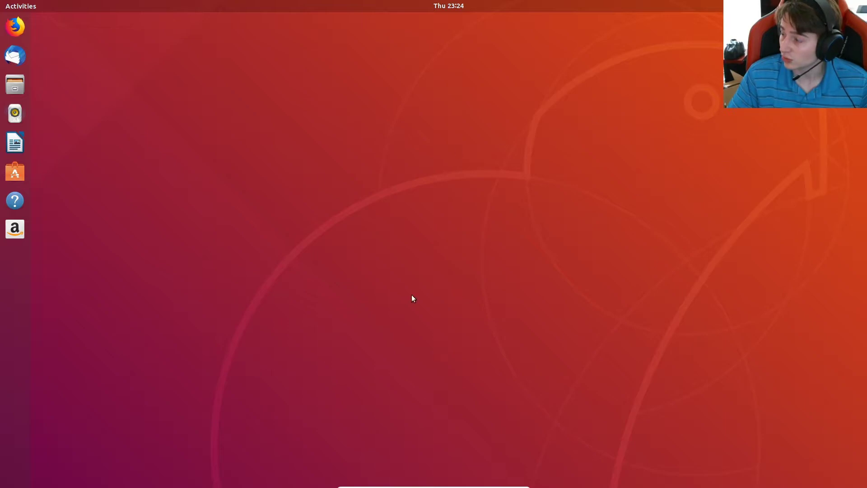
- Show the activities overview of the installed desktop and activate its search field
drag(288, 68, 558, 325)
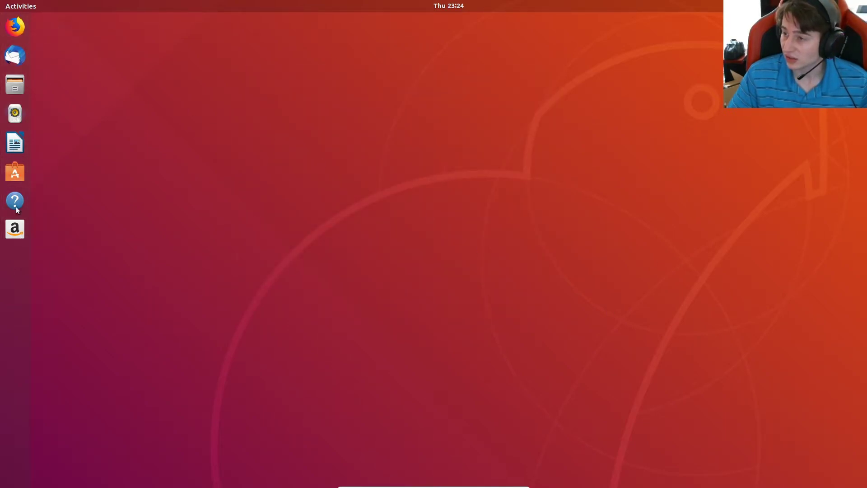
mouse_move(1, 1)
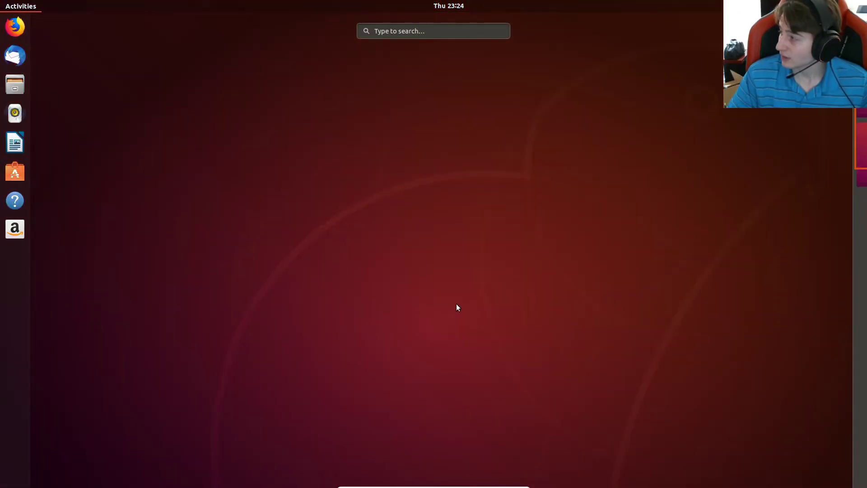
click(441, 34)
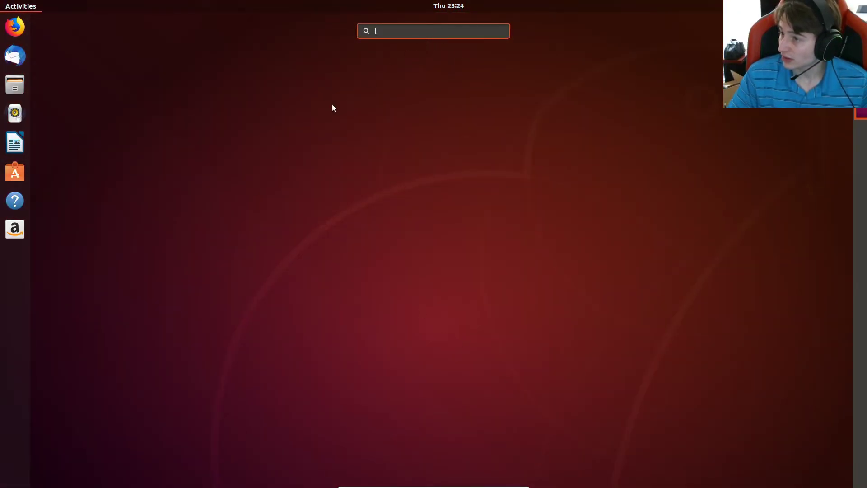
- Launch the Files manager, the Firefox browser and LibreOffice Writer
click(15, 84)
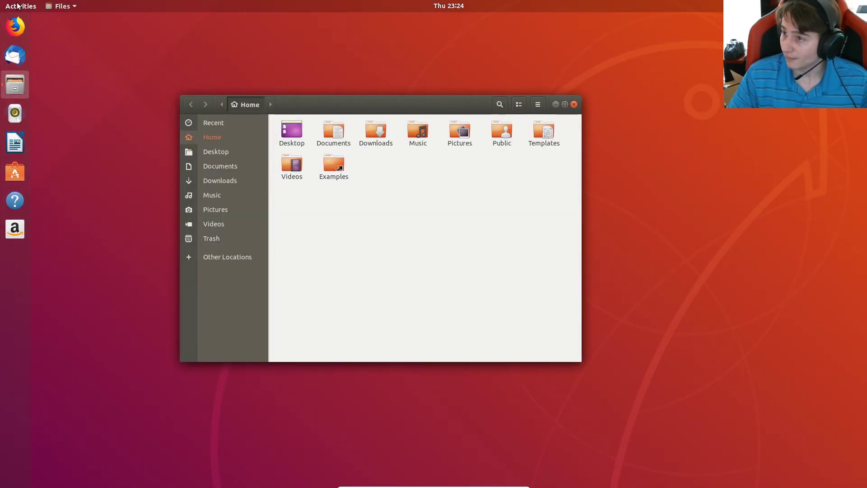
click(15, 27)
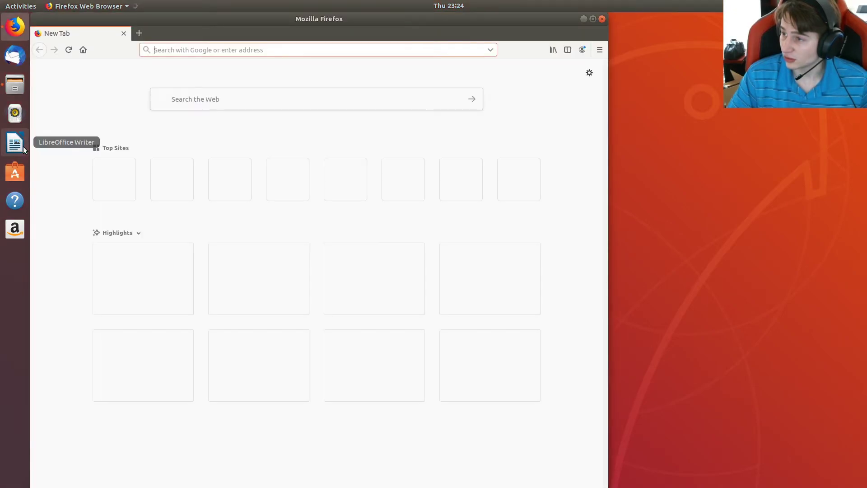
click(18, 143)
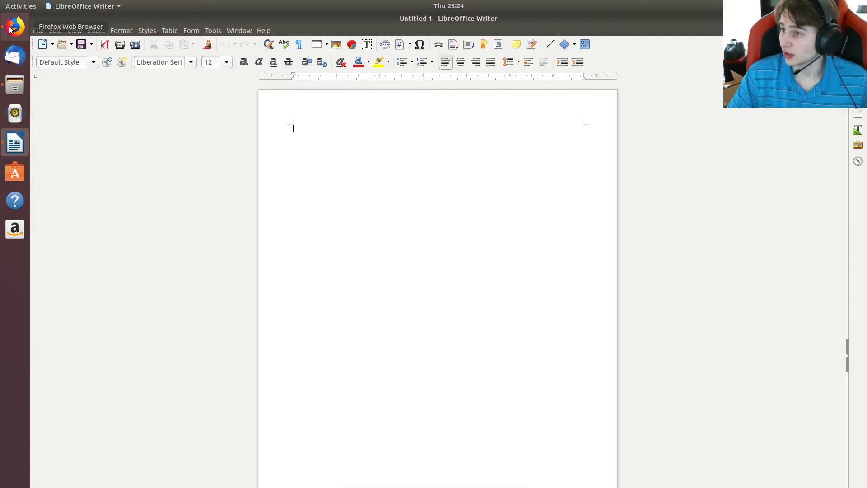
- Bring the Firefox window back to the front to look at its new tab page, and close the browser
click(10, 28)
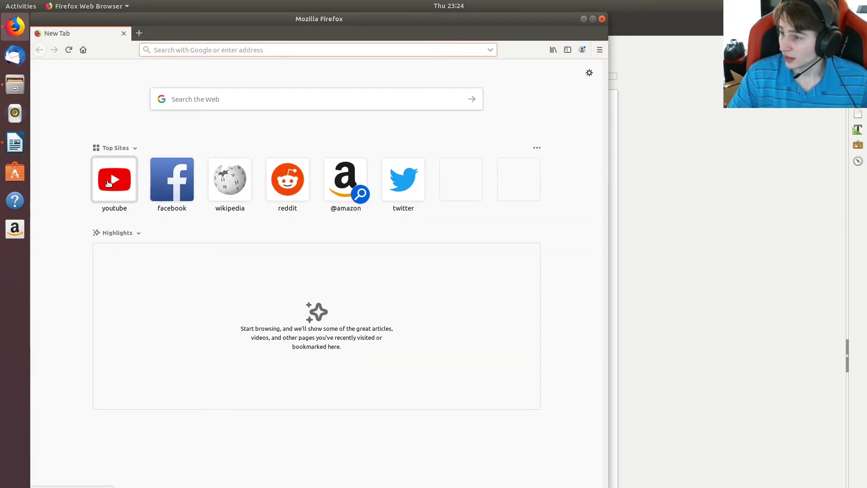
click(138, 34)
click(225, 33)
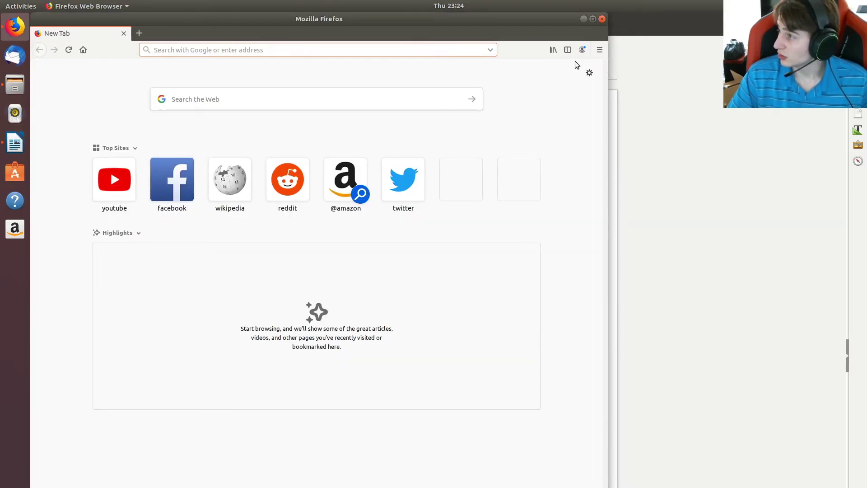
click(602, 20)
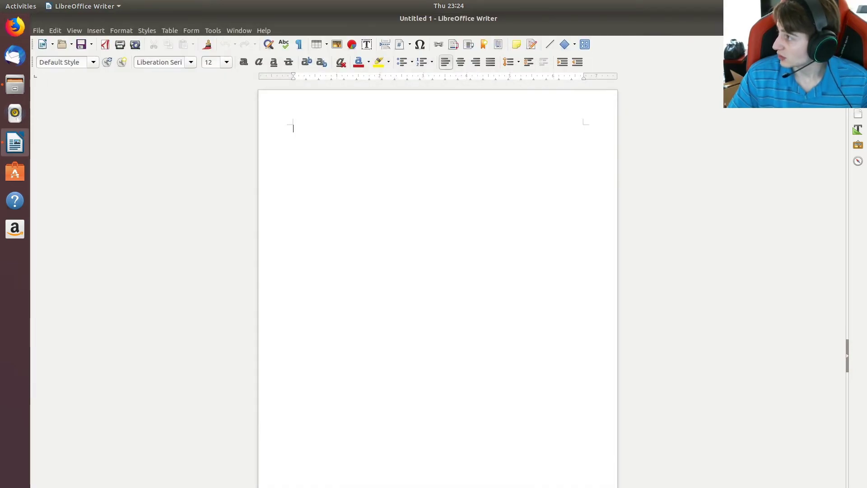